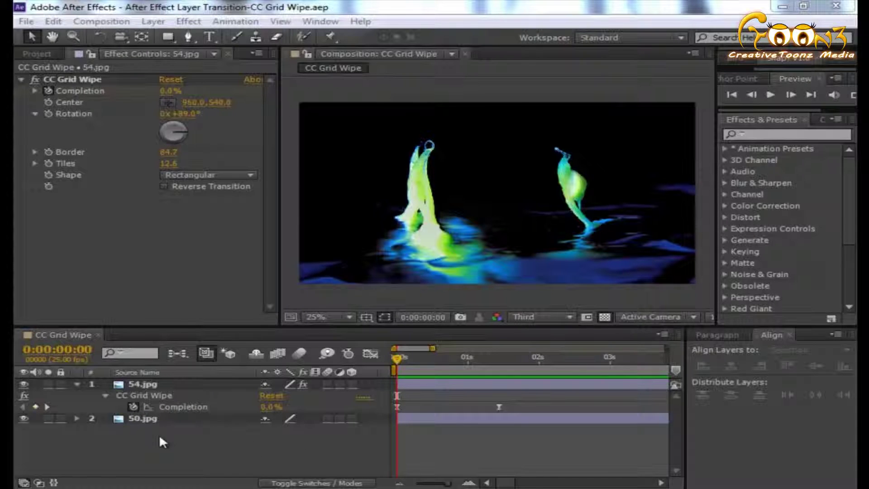
Step: Preview the grid wipe transition on the 54.jpg layer in the CC Grid Wipe comp
click(146, 383)
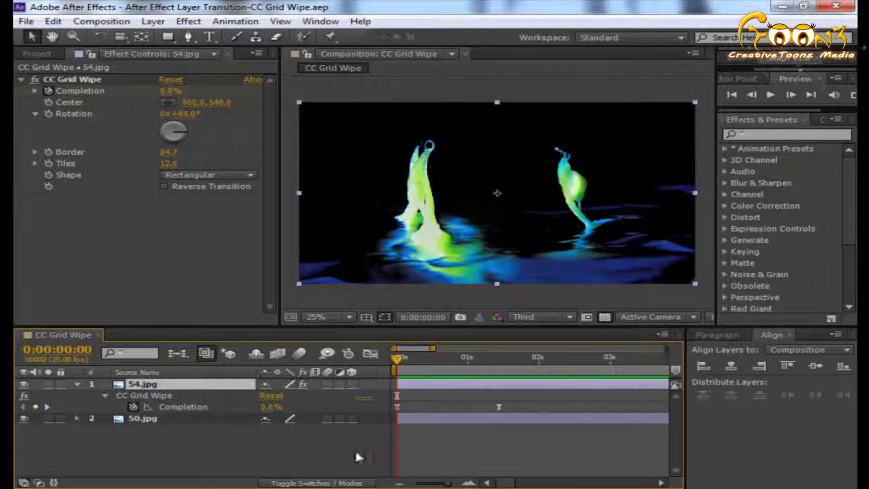
click(771, 95)
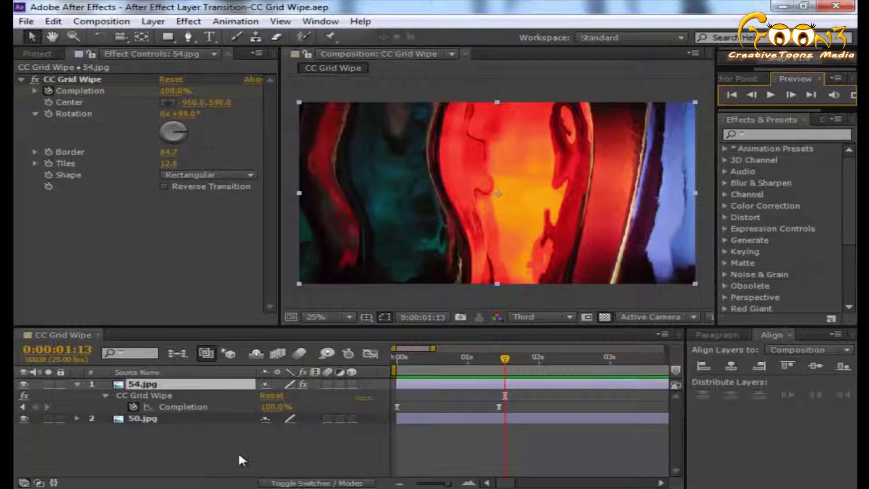
click(244, 450)
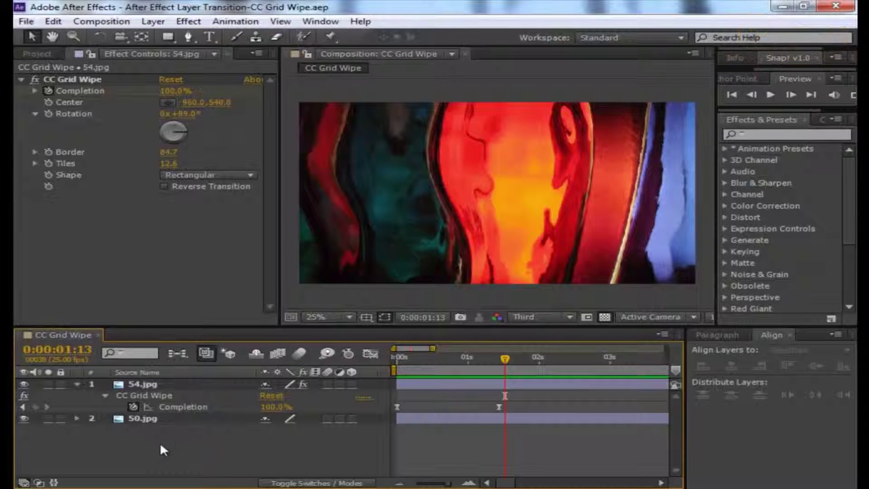
Step: Create a new HDTV 1080 25 composition named Comp 1, 30 seconds long
click(102, 21)
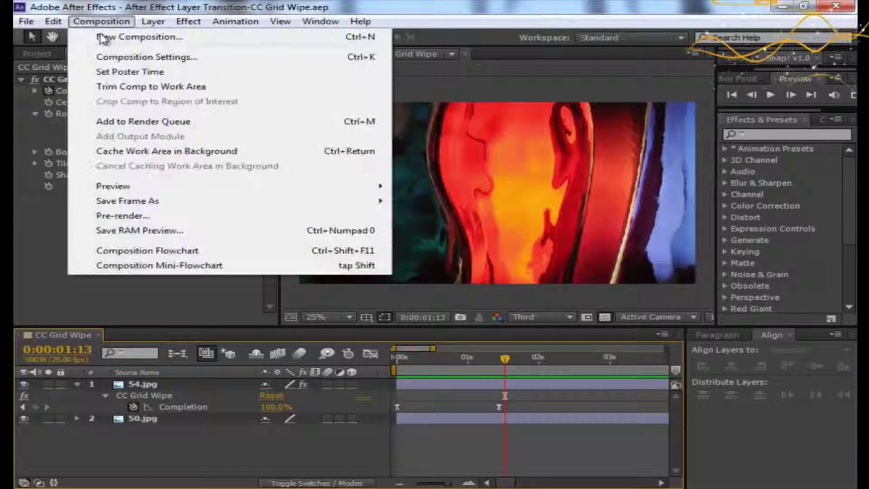
click(145, 37)
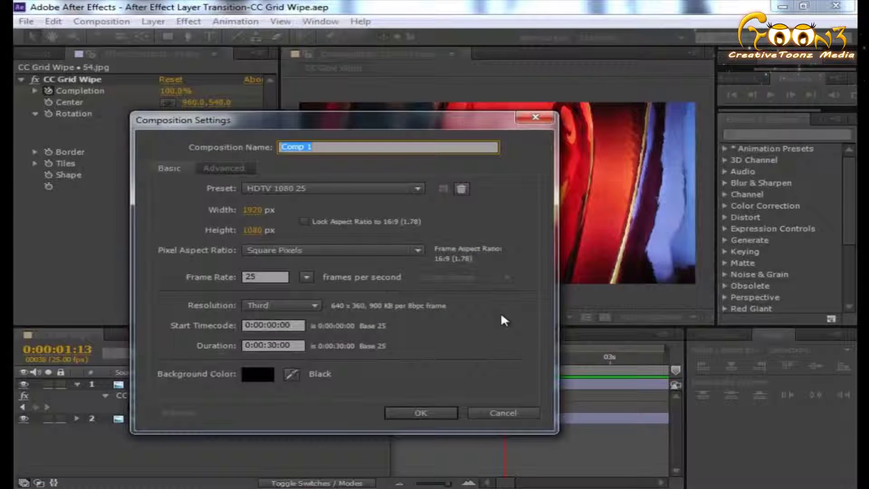
click(410, 409)
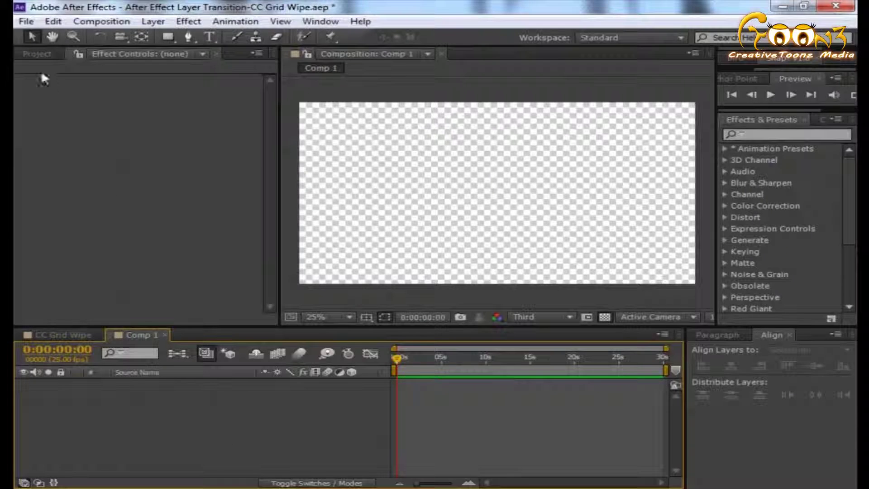
Step: Drag 54.jpg and 50.jpg into the Comp 1 timeline, then select the top 54.jpg layer
click(38, 54)
click(86, 236)
click(64, 185)
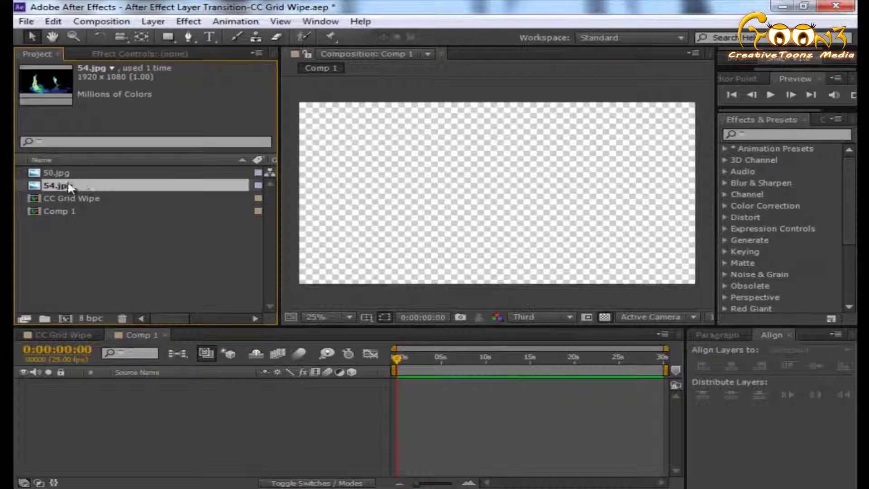
ctrl+click(72, 173)
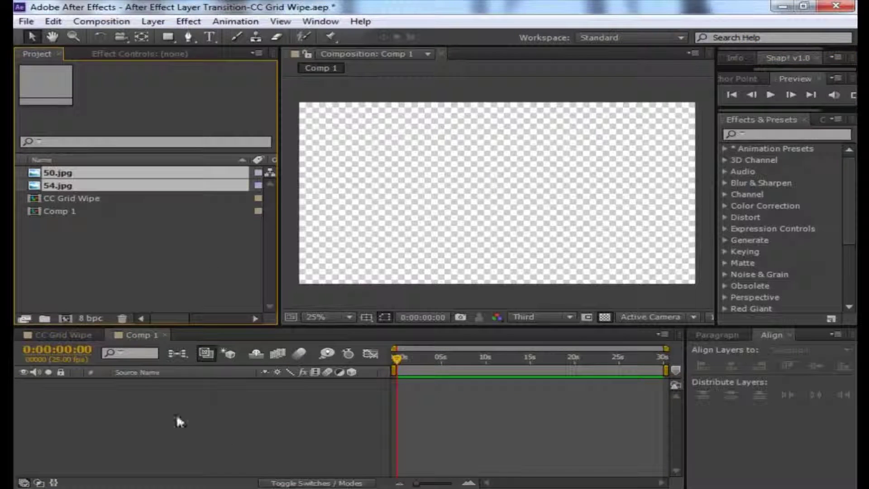
drag(122, 186, 151, 424)
click(175, 433)
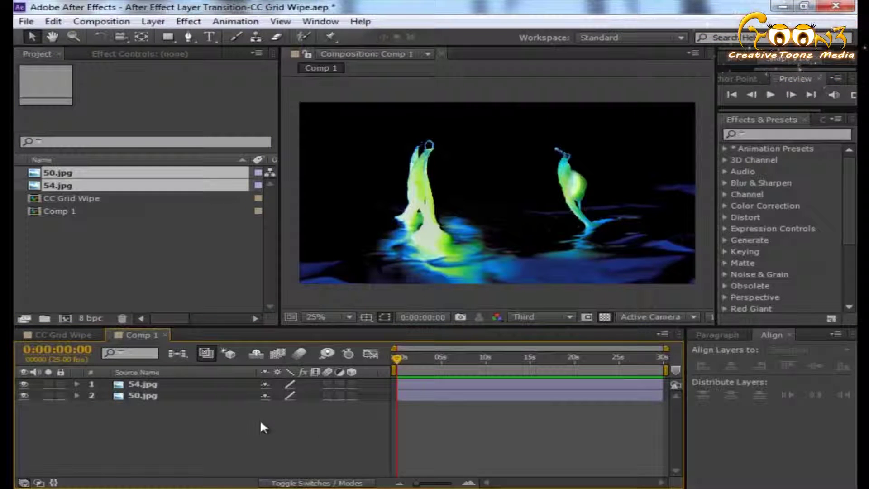
click(155, 382)
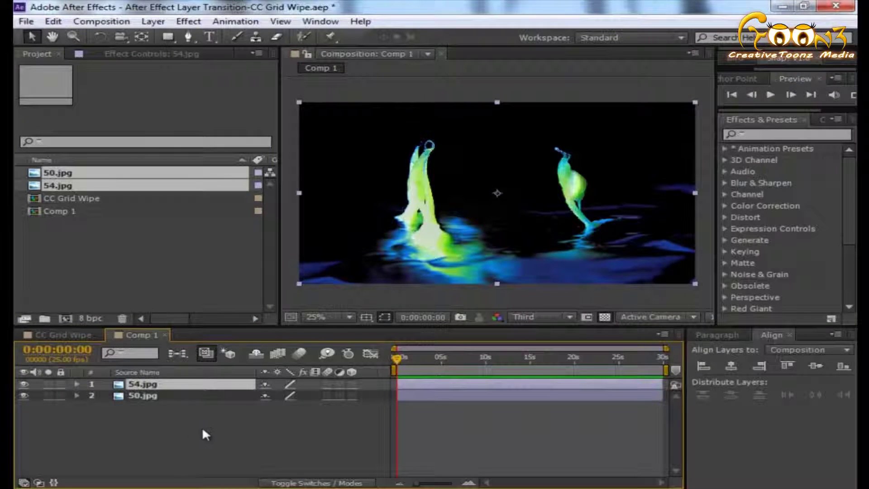
Step: Apply Effect > Transition > CC Grid Wipe to the 54.jpg layer
click(189, 21)
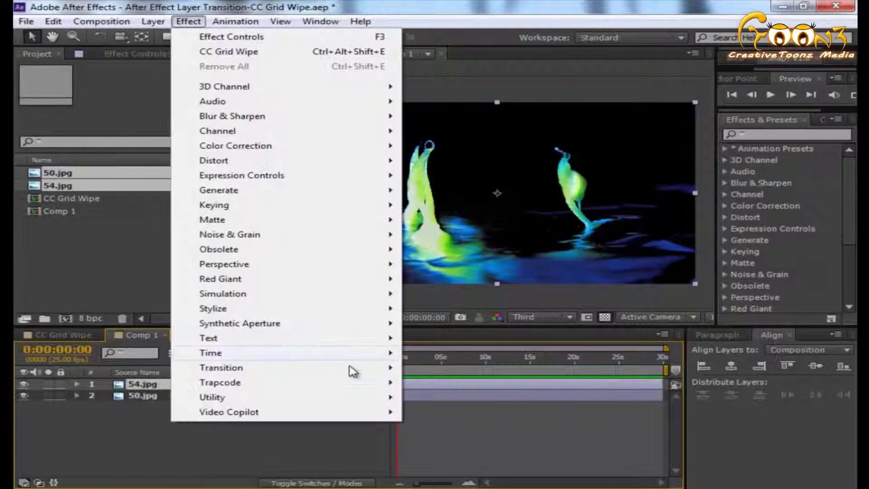
mouse_move(378, 370)
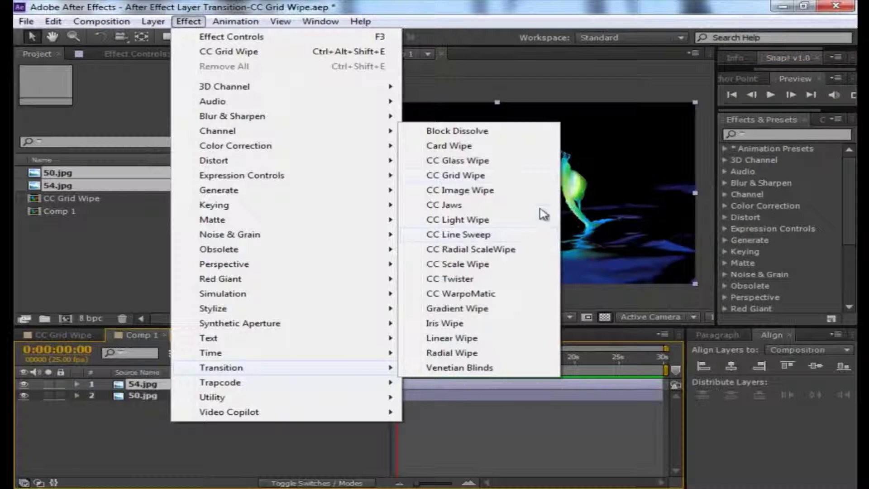
click(483, 178)
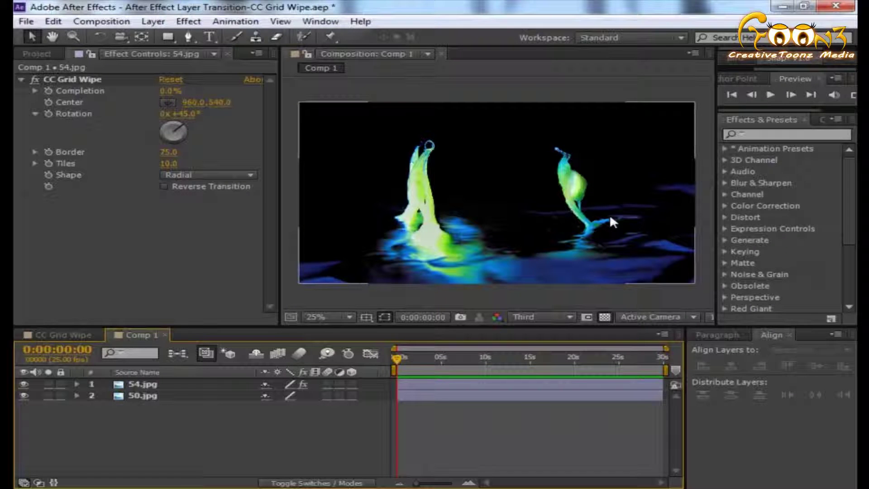
Step: Set CC Grid Wipe Completion to 29.8%, Rotation 84°, Border 122.4 and Tiles 12.1
drag(171, 90, 224, 114)
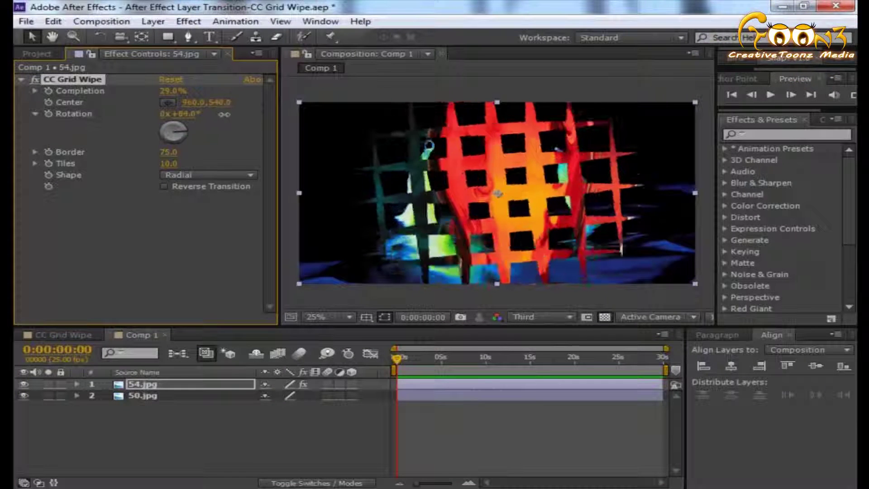
click(168, 152)
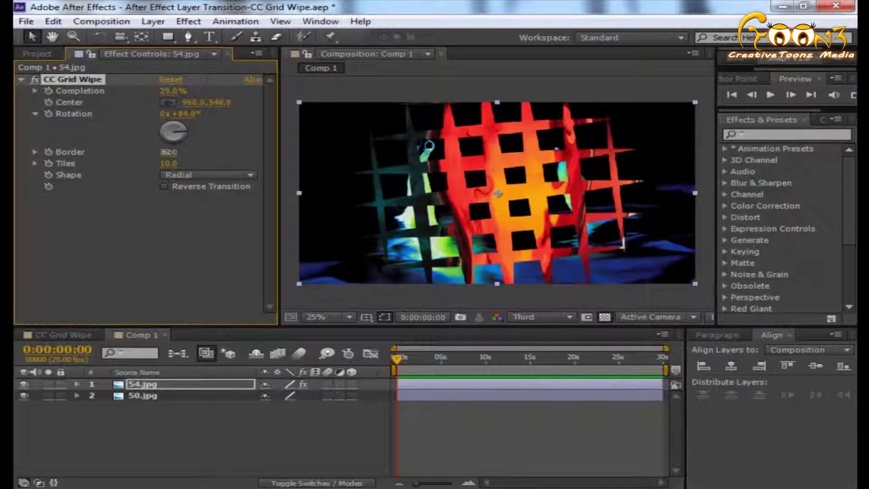
text(71.7)
key(Return)
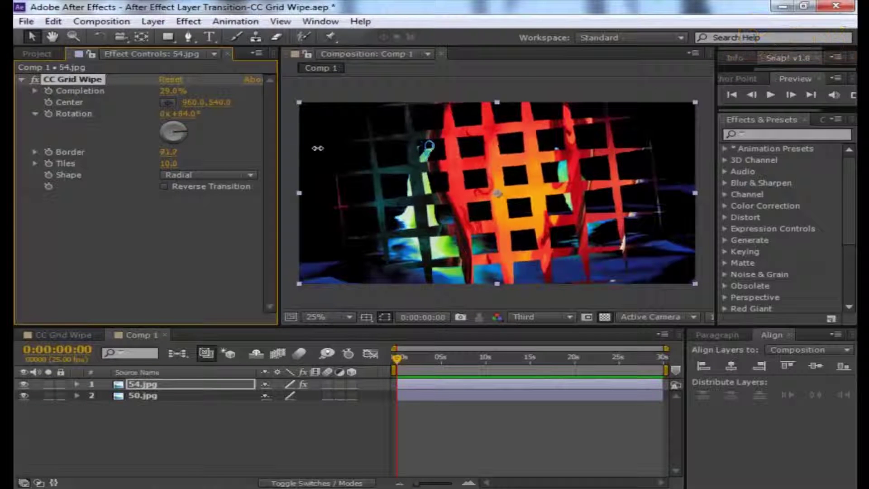
drag(318, 148, 543, 146)
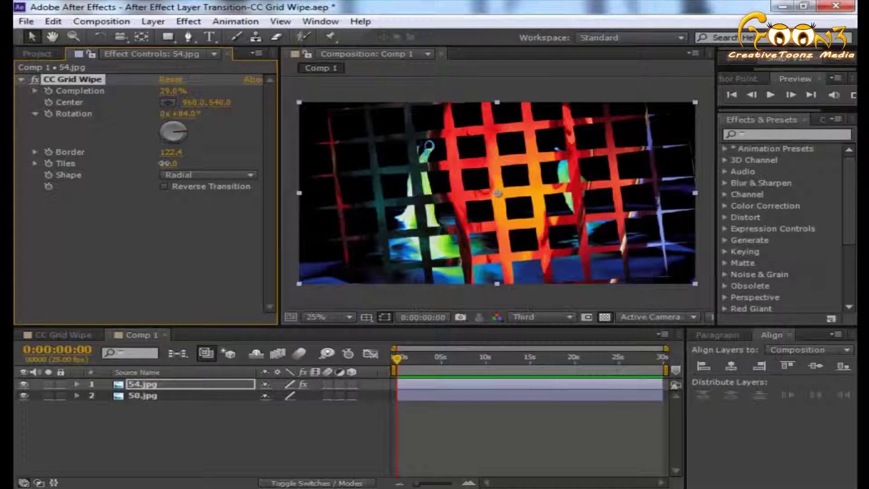
drag(167, 163, 195, 166)
drag(134, 193, 177, 193)
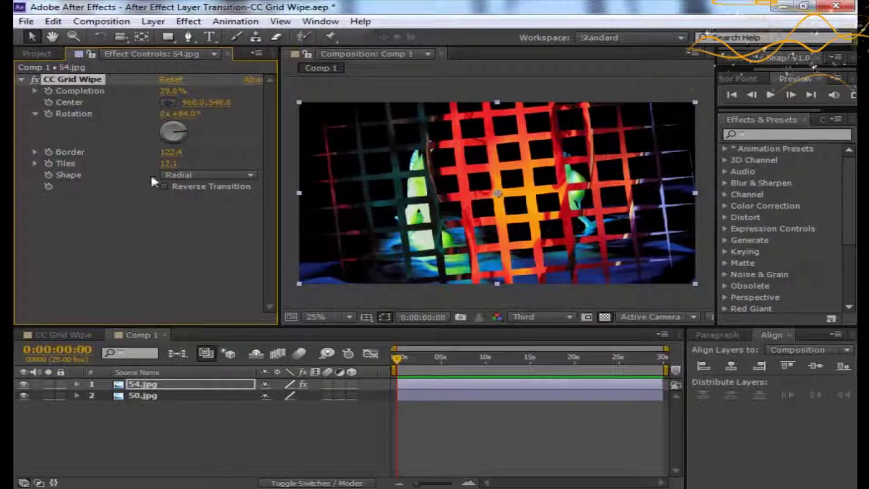
Step: Change the CC Grid Wipe tile shape to Rectangular
click(193, 174)
click(230, 190)
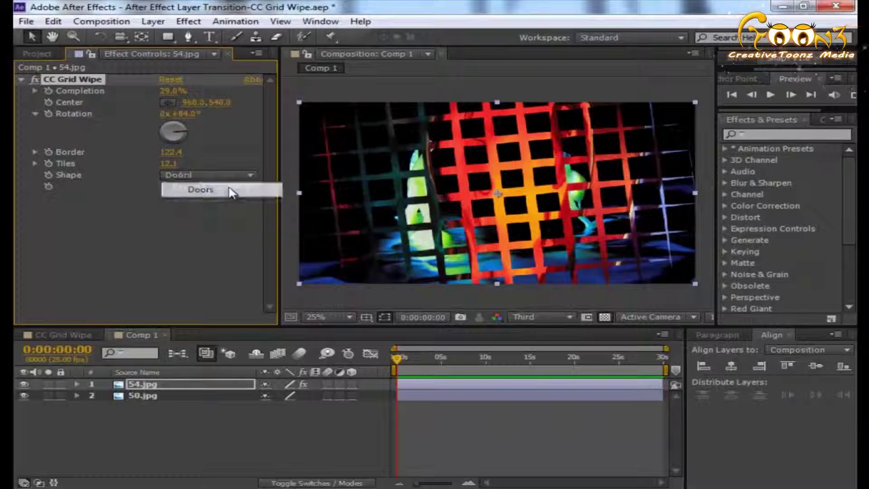
click(219, 175)
click(213, 220)
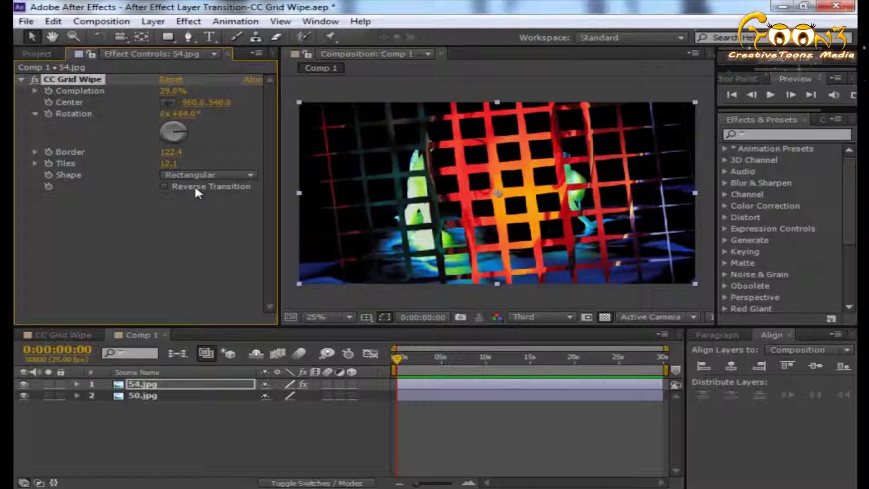
Step: Enable Reverse Transition and scrub Completion to 91%
click(165, 187)
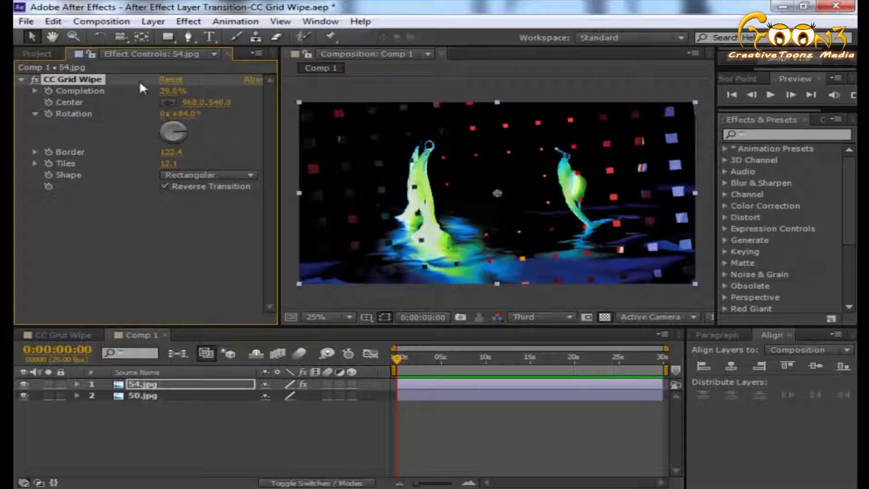
drag(165, 97, 220, 96)
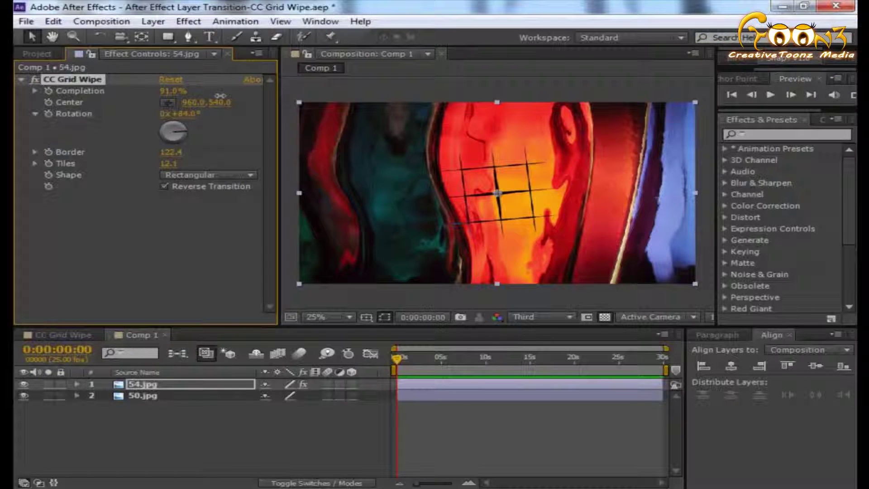
click(164, 186)
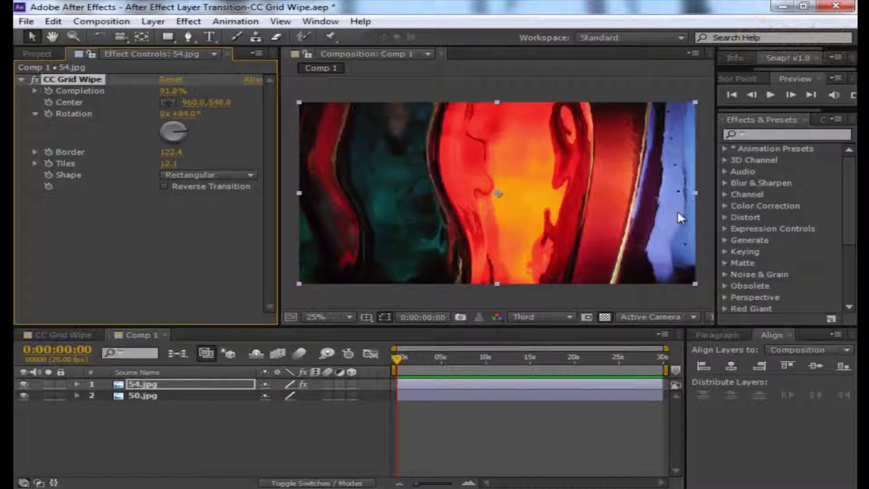
click(164, 185)
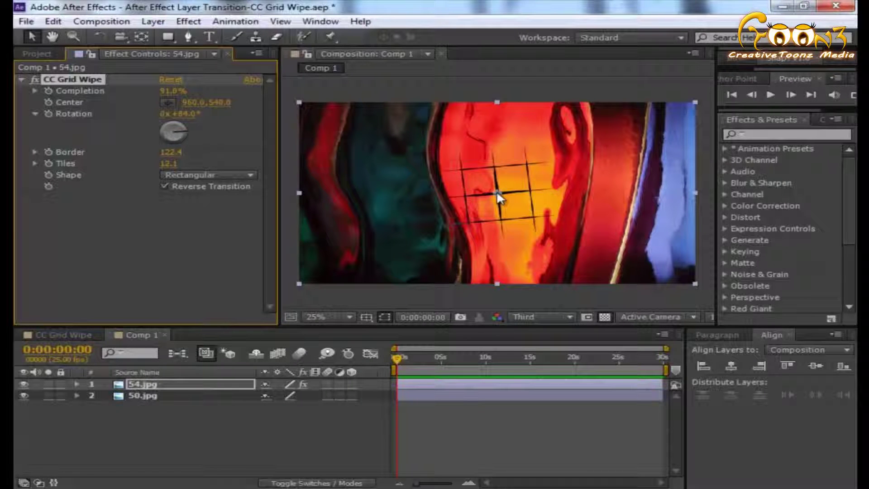
Step: Place the grid wipe centre near the bottom-right corner (1812, 992) and set Completion to about 60%
drag(498, 197, 314, 112)
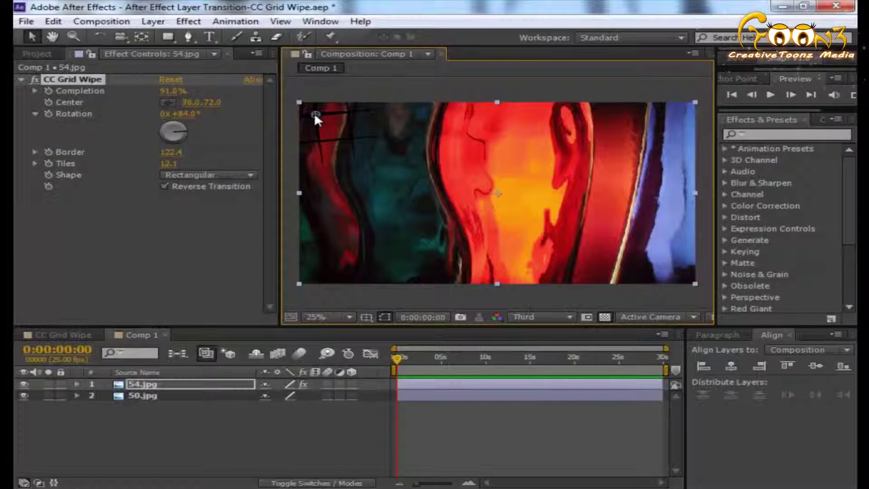
click(170, 102)
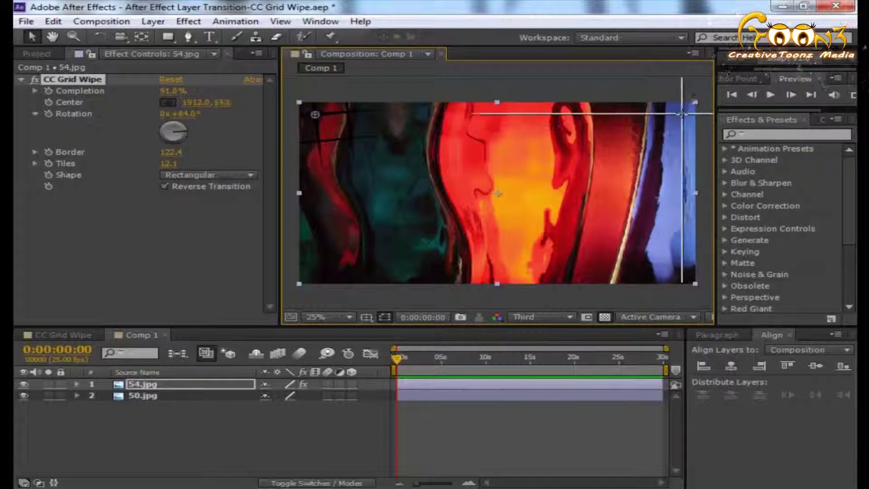
click(673, 268)
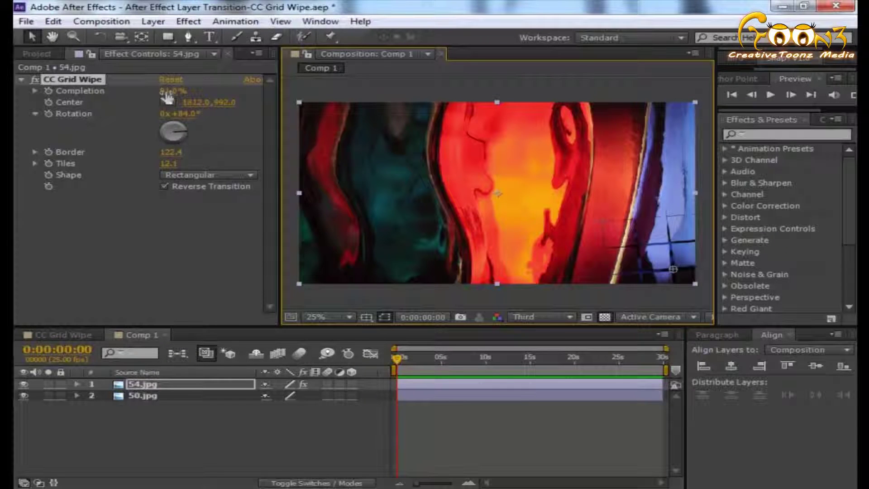
mouse_move(171, 91)
mouse_down()
mouse_move(156, 92)
mouse_move(190, 97)
mouse_move(112, 105)
mouse_move(199, 99)
mouse_move(157, 96)
mouse_move(179, 100)
mouse_move(164, 102)
mouse_up()
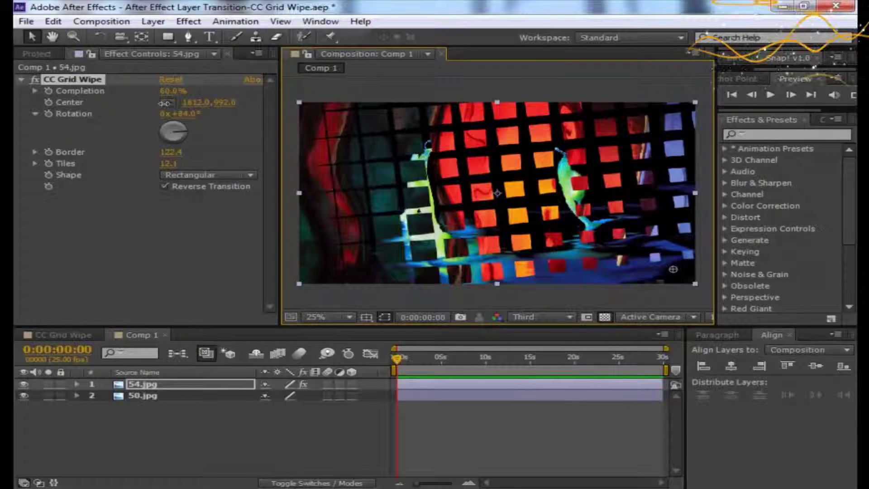
Step: Scrub the CC Grid Wipe Completion down to 56.0%
drag(163, 103, 166, 106)
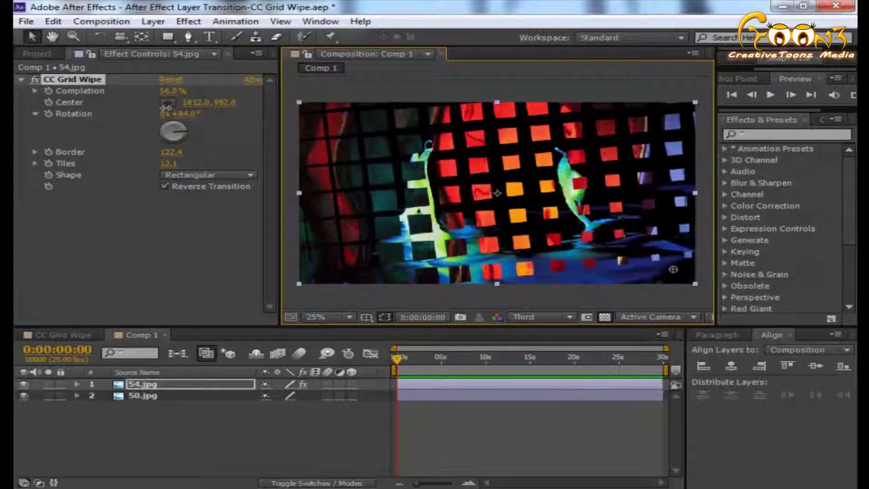
click(140, 207)
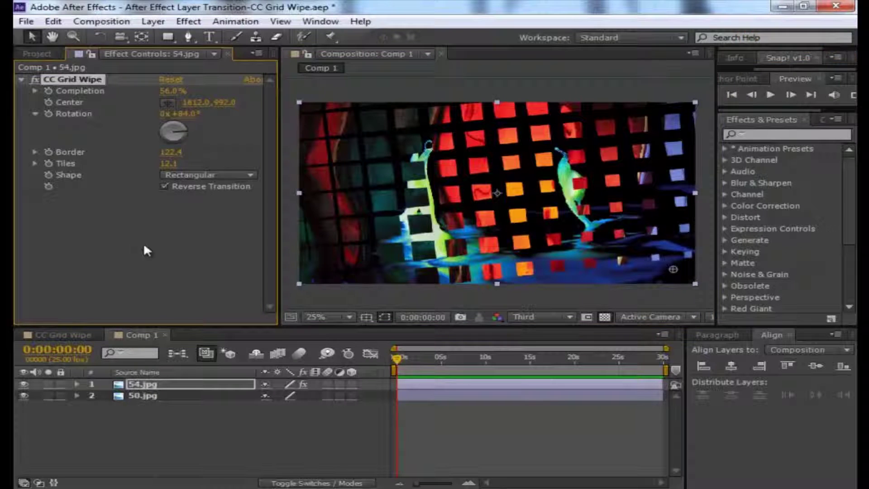